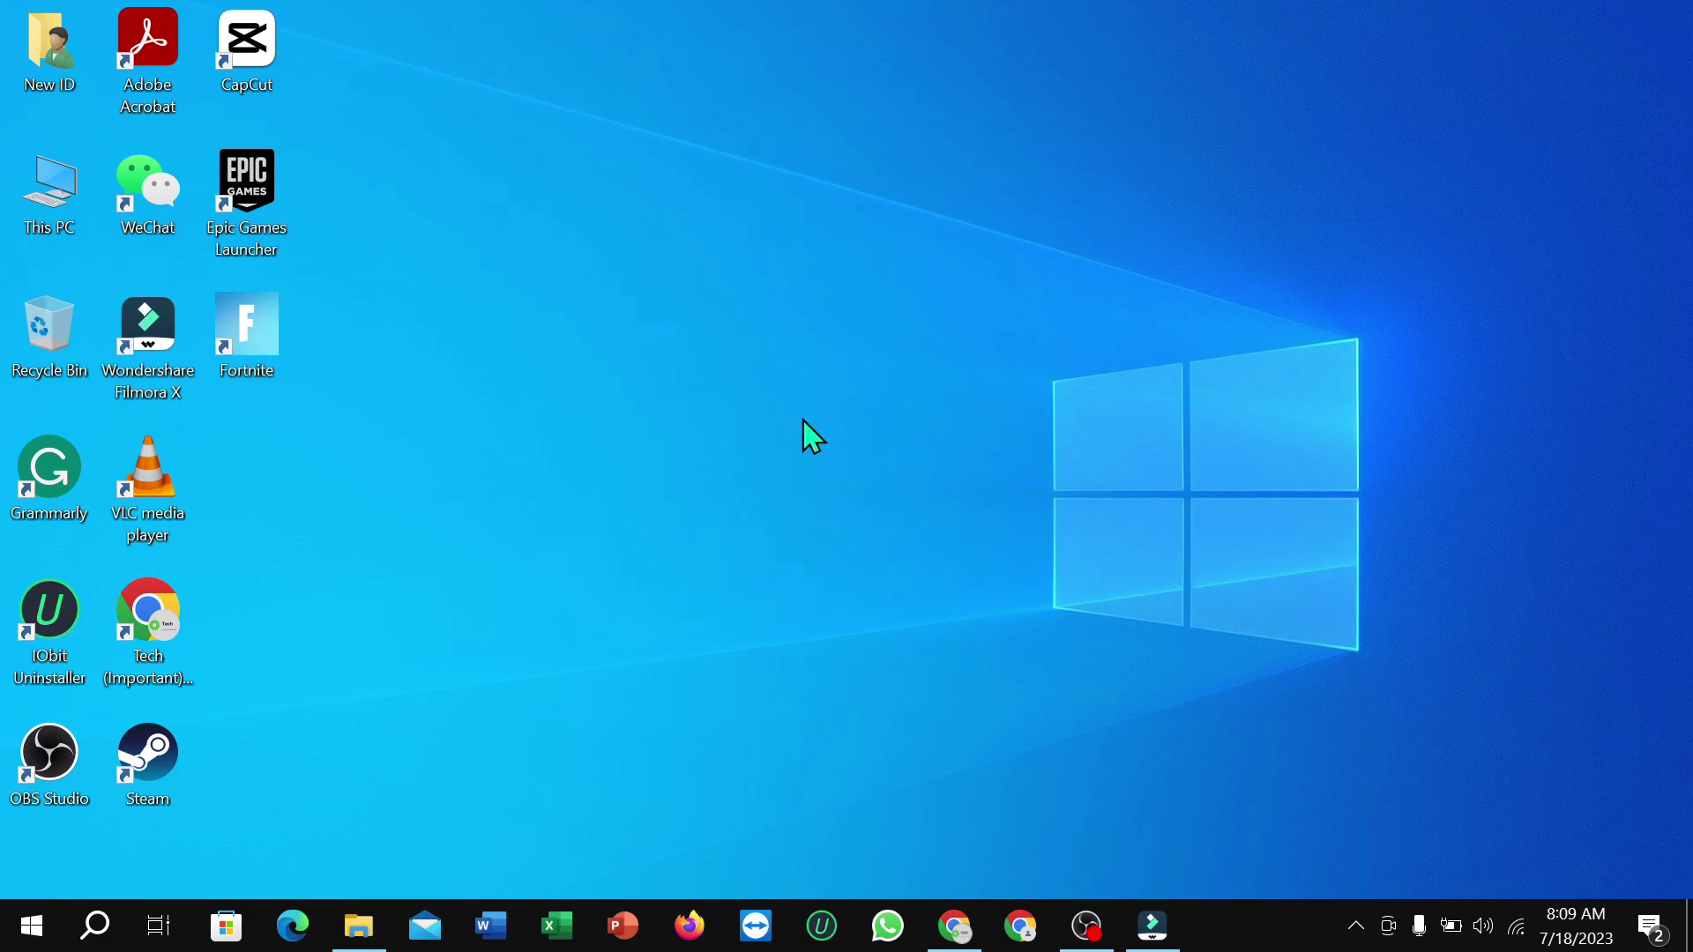
- Open Chrome maximized to view its light-themed new tab page
click(1019, 926)
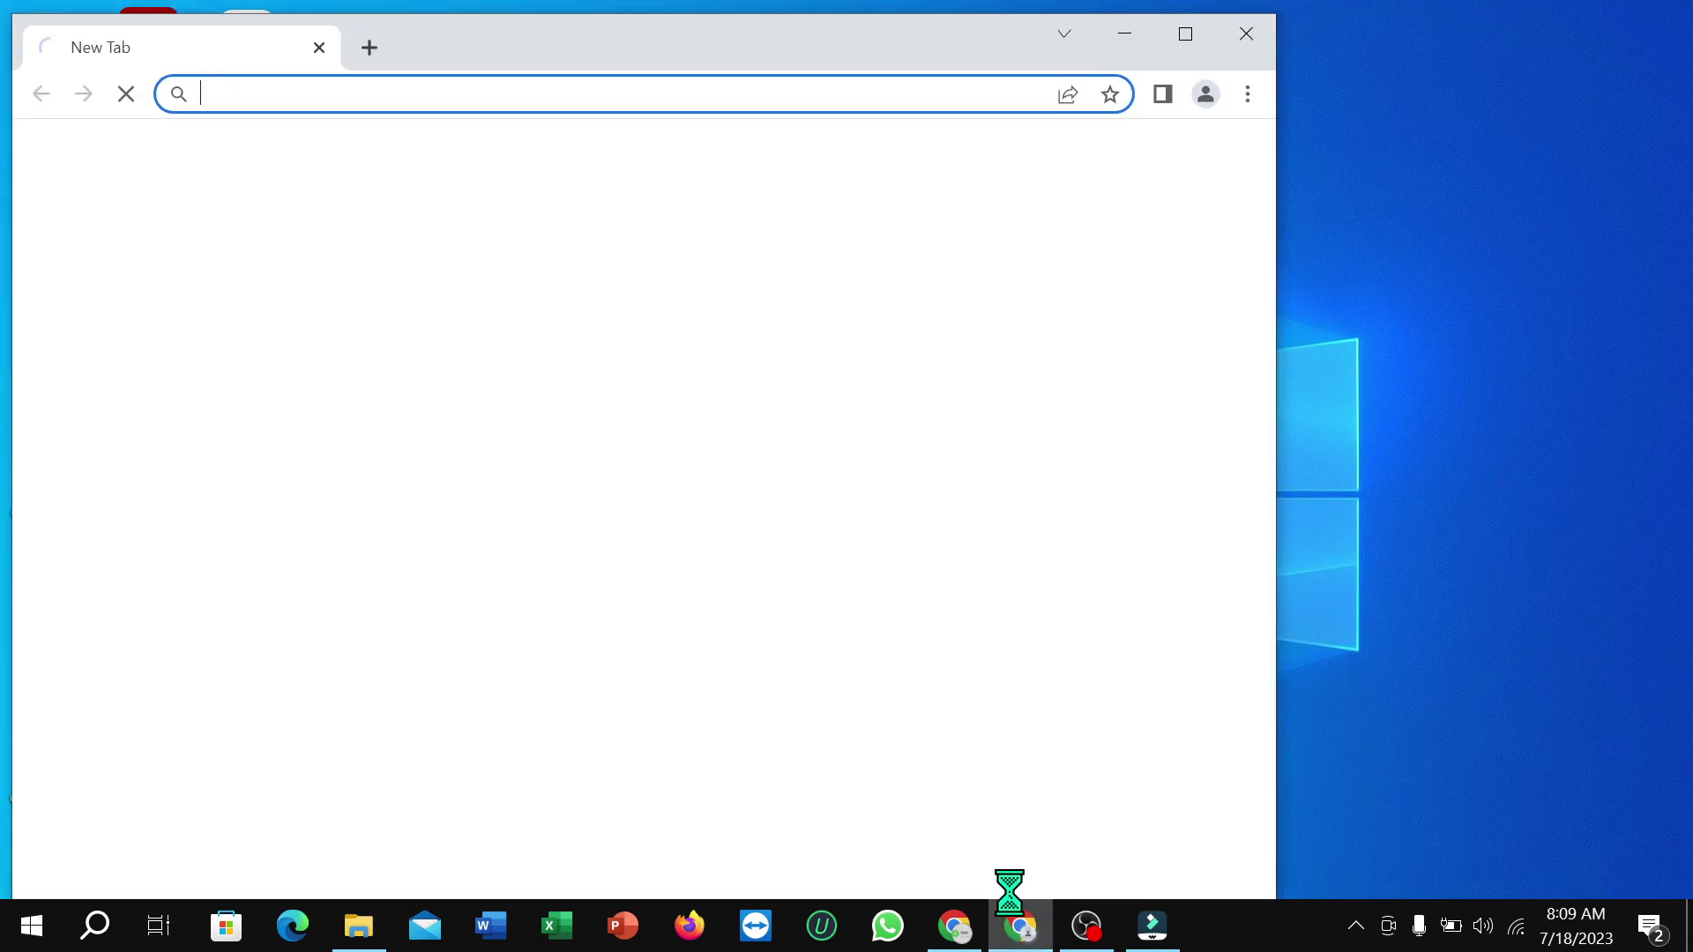
click(1183, 35)
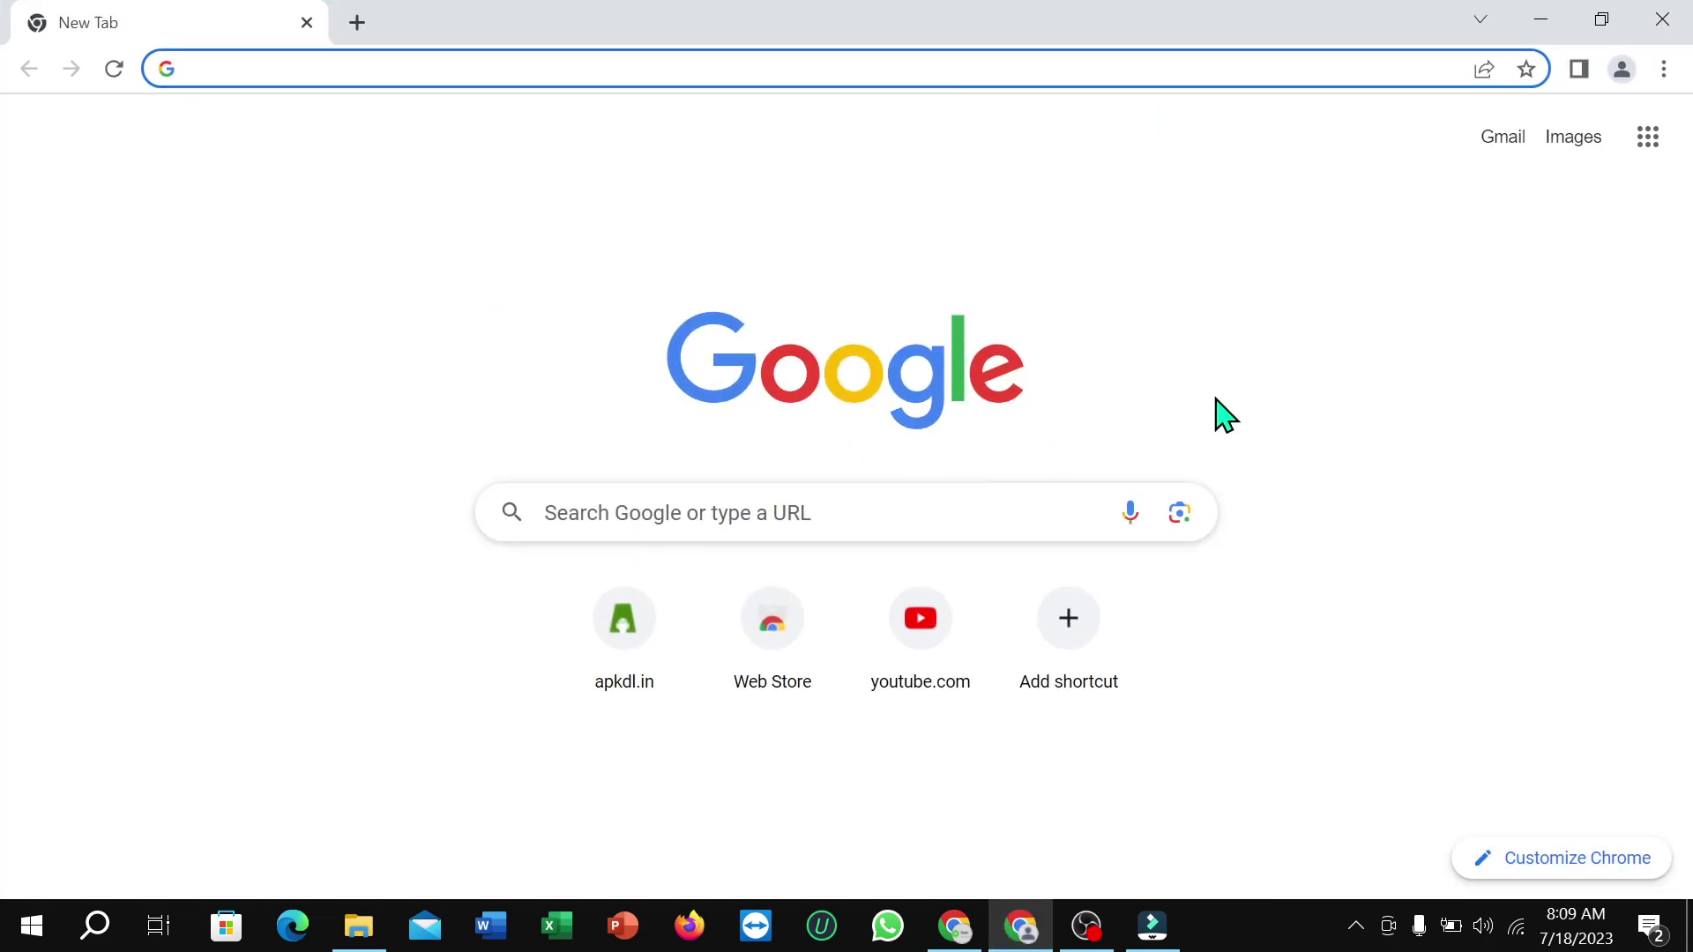
click(261, 489)
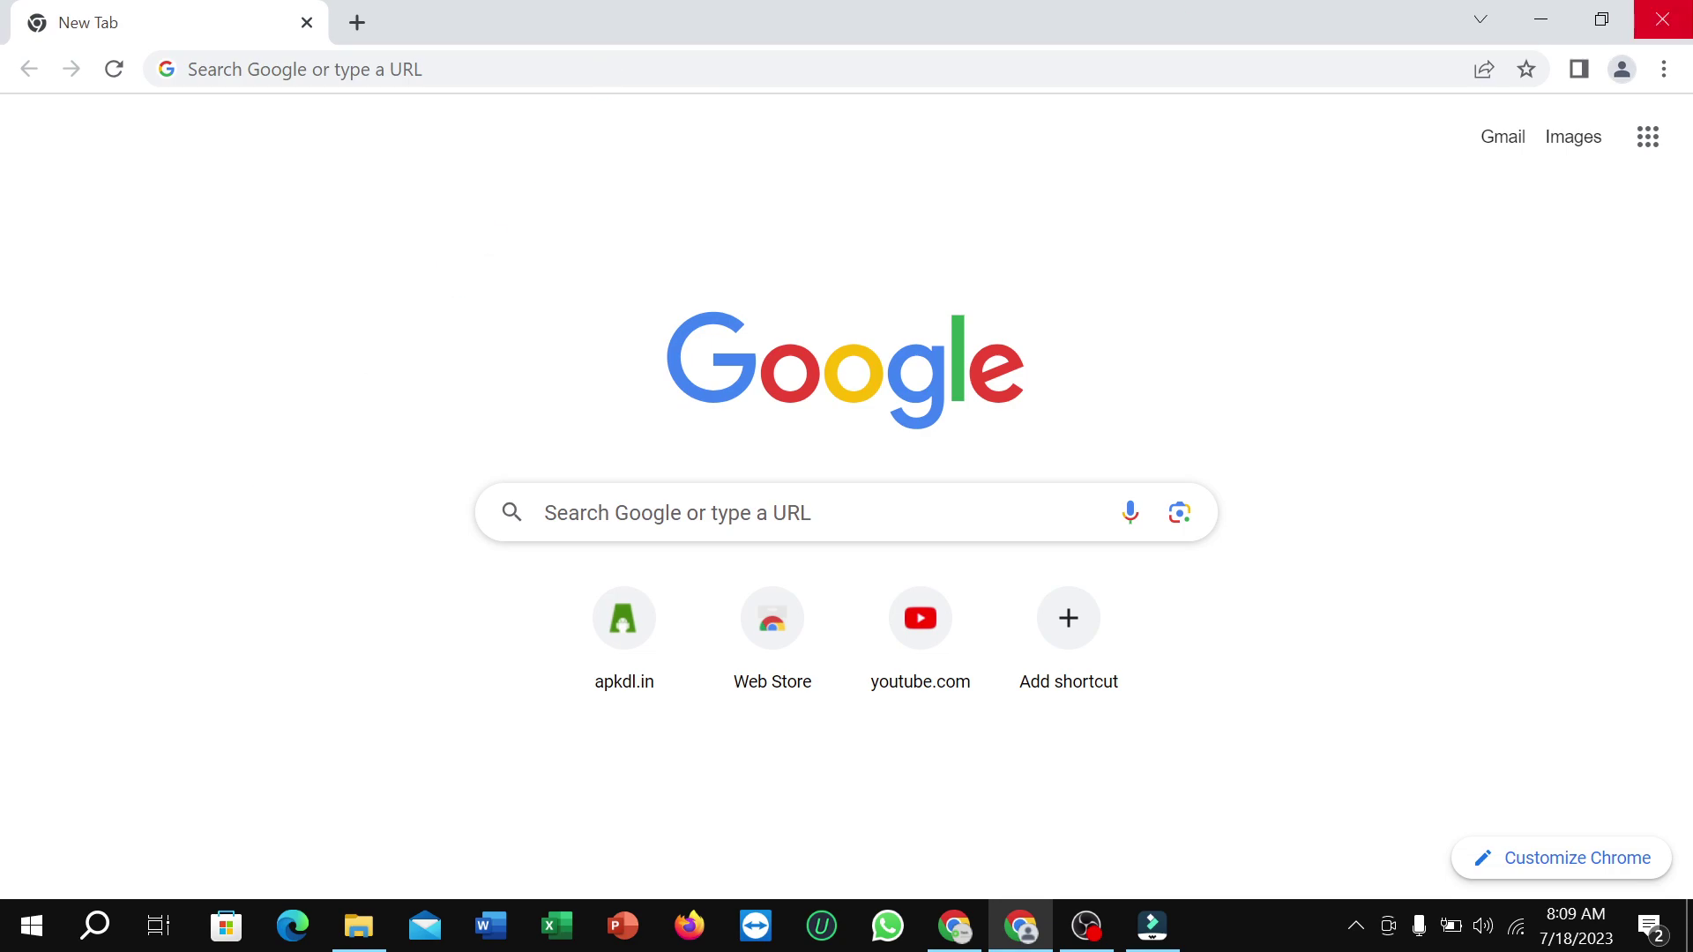
- Close Chrome and launch Personalize from the desktop context menu
click(1663, 21)
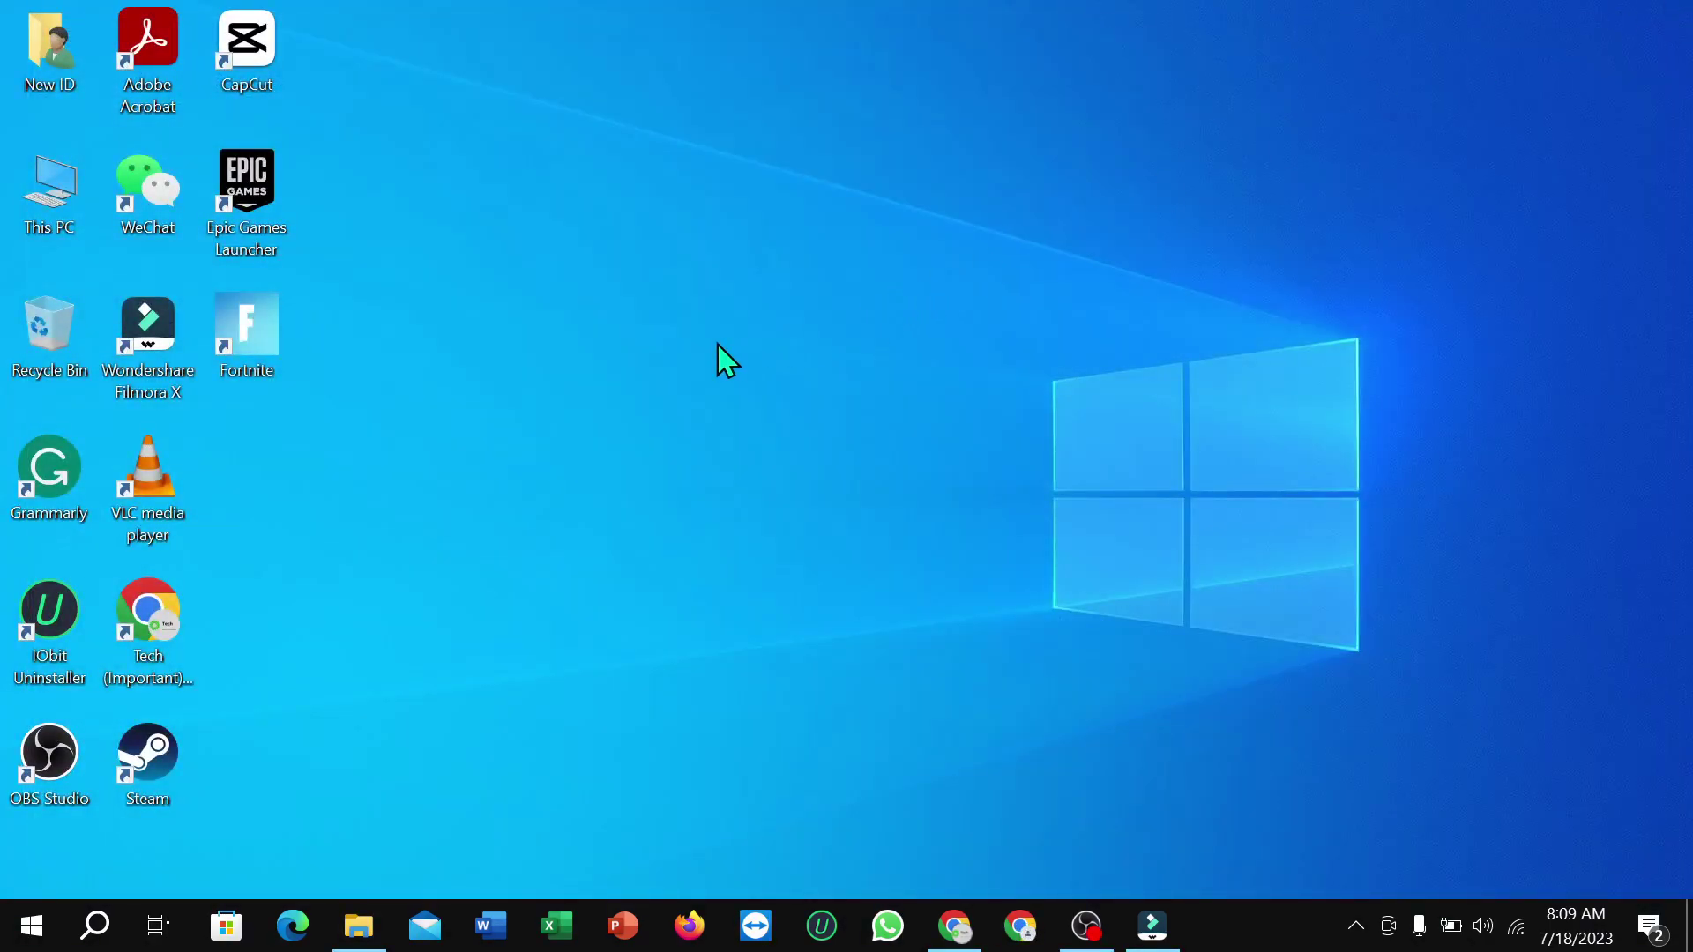
right_click(732, 329)
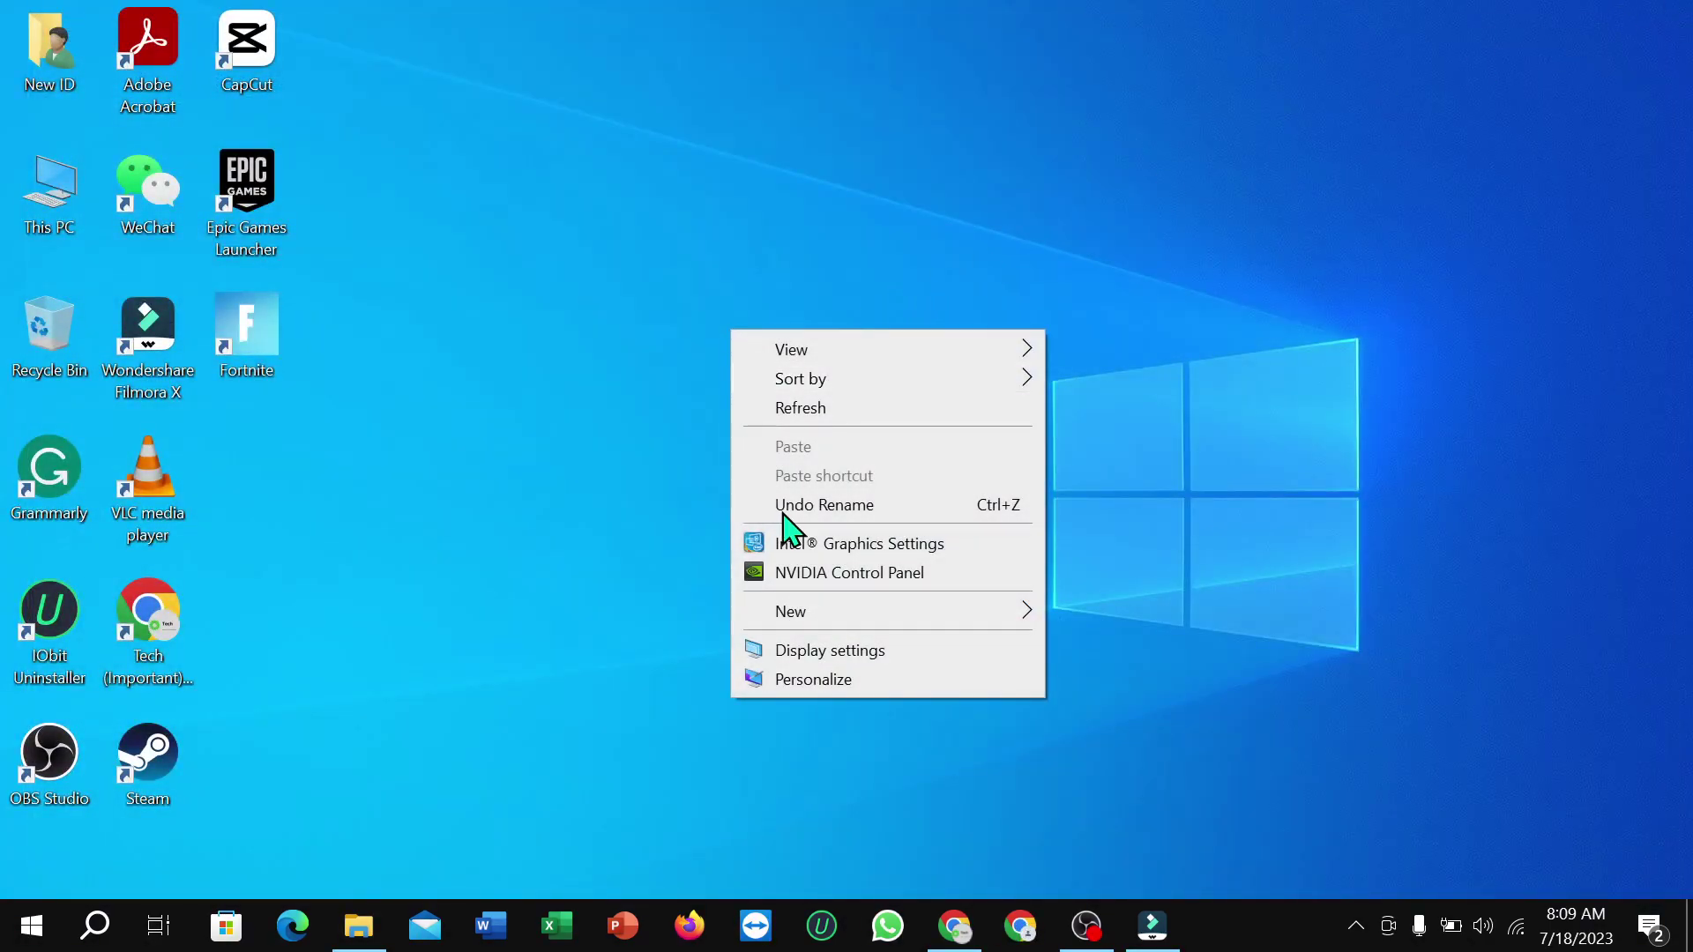
click(819, 681)
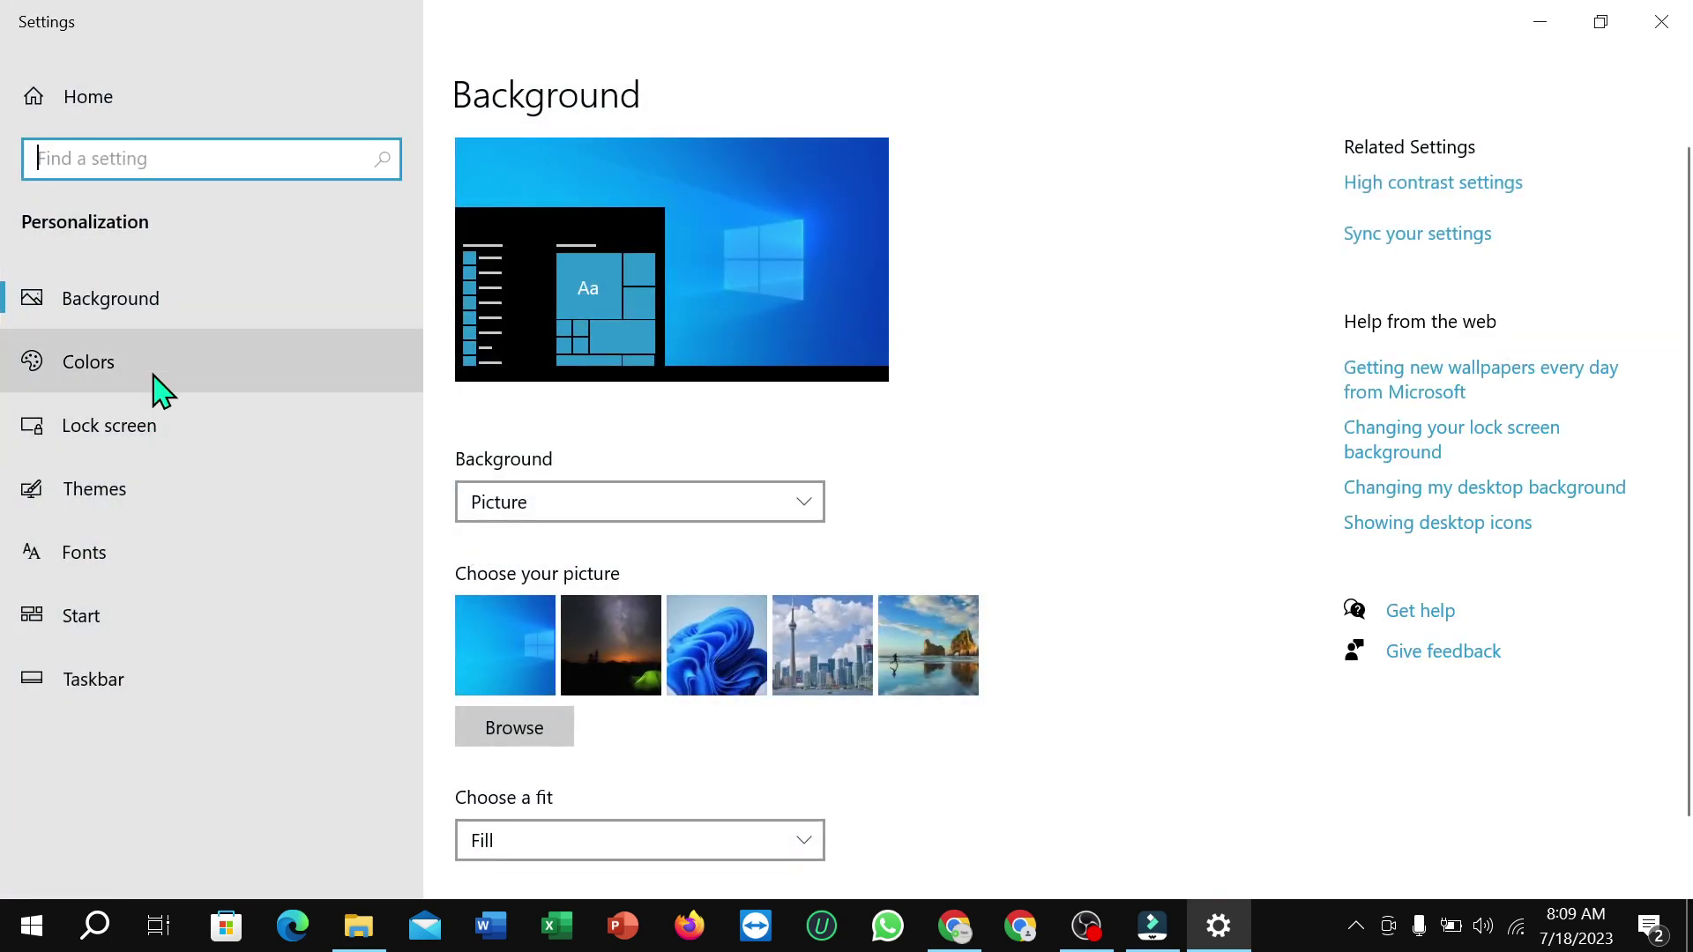
- On the Colors page, choose Dark as the default app mode
click(157, 388)
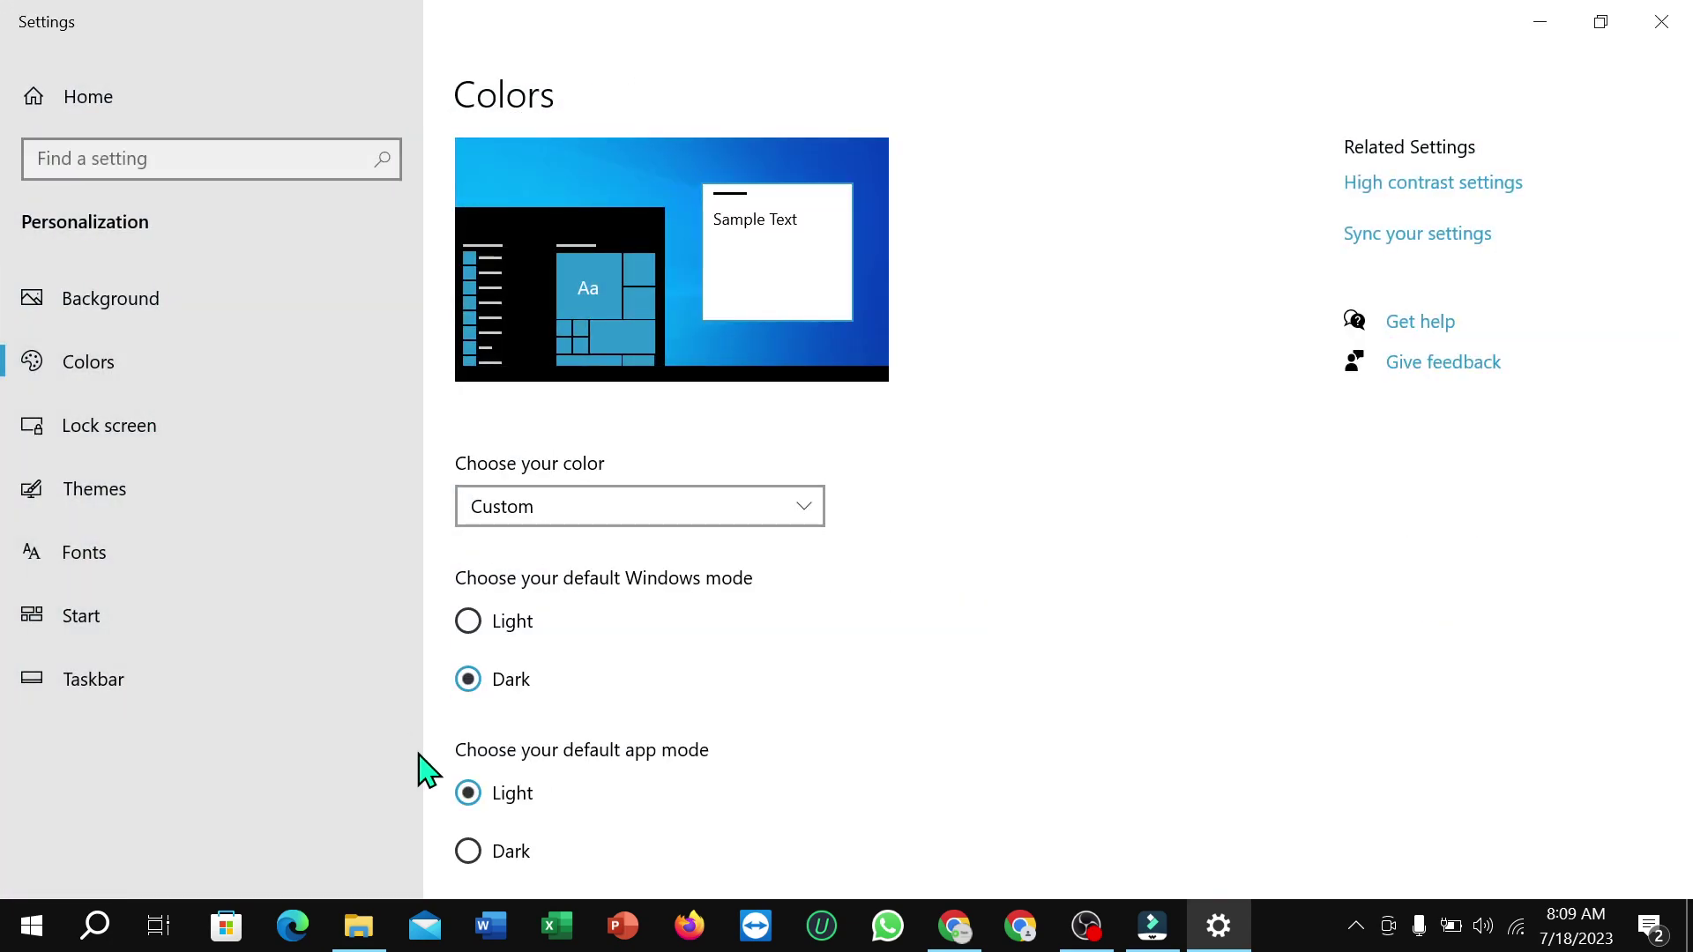
scroll(479, 781, down, 2)
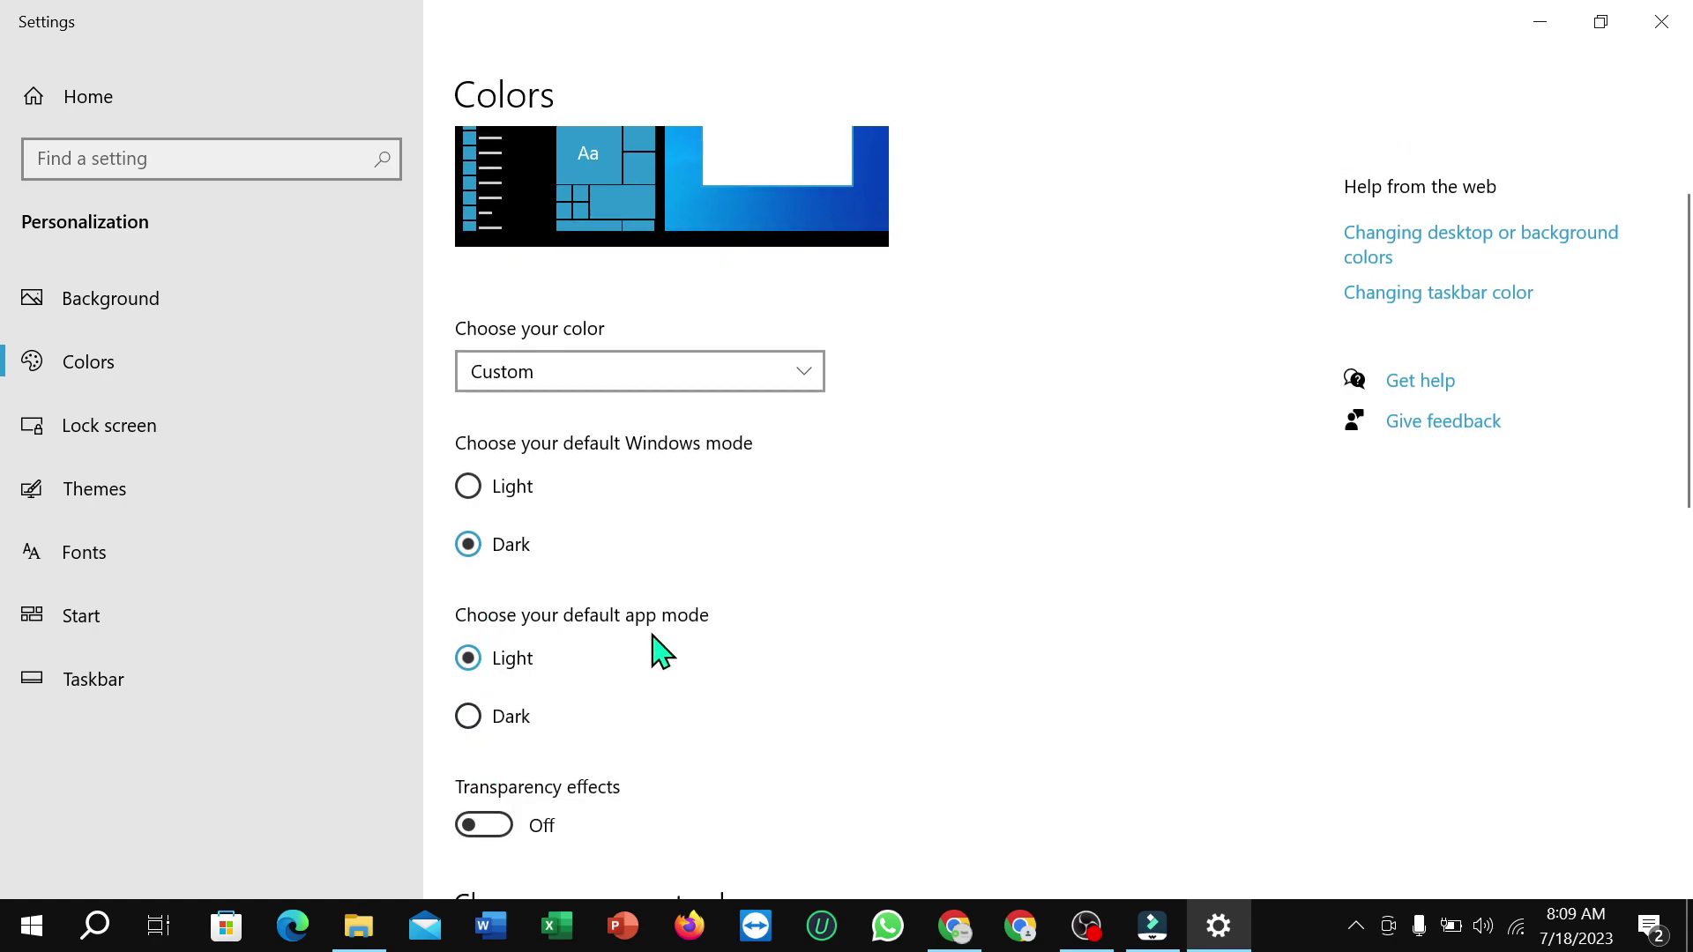
click(501, 728)
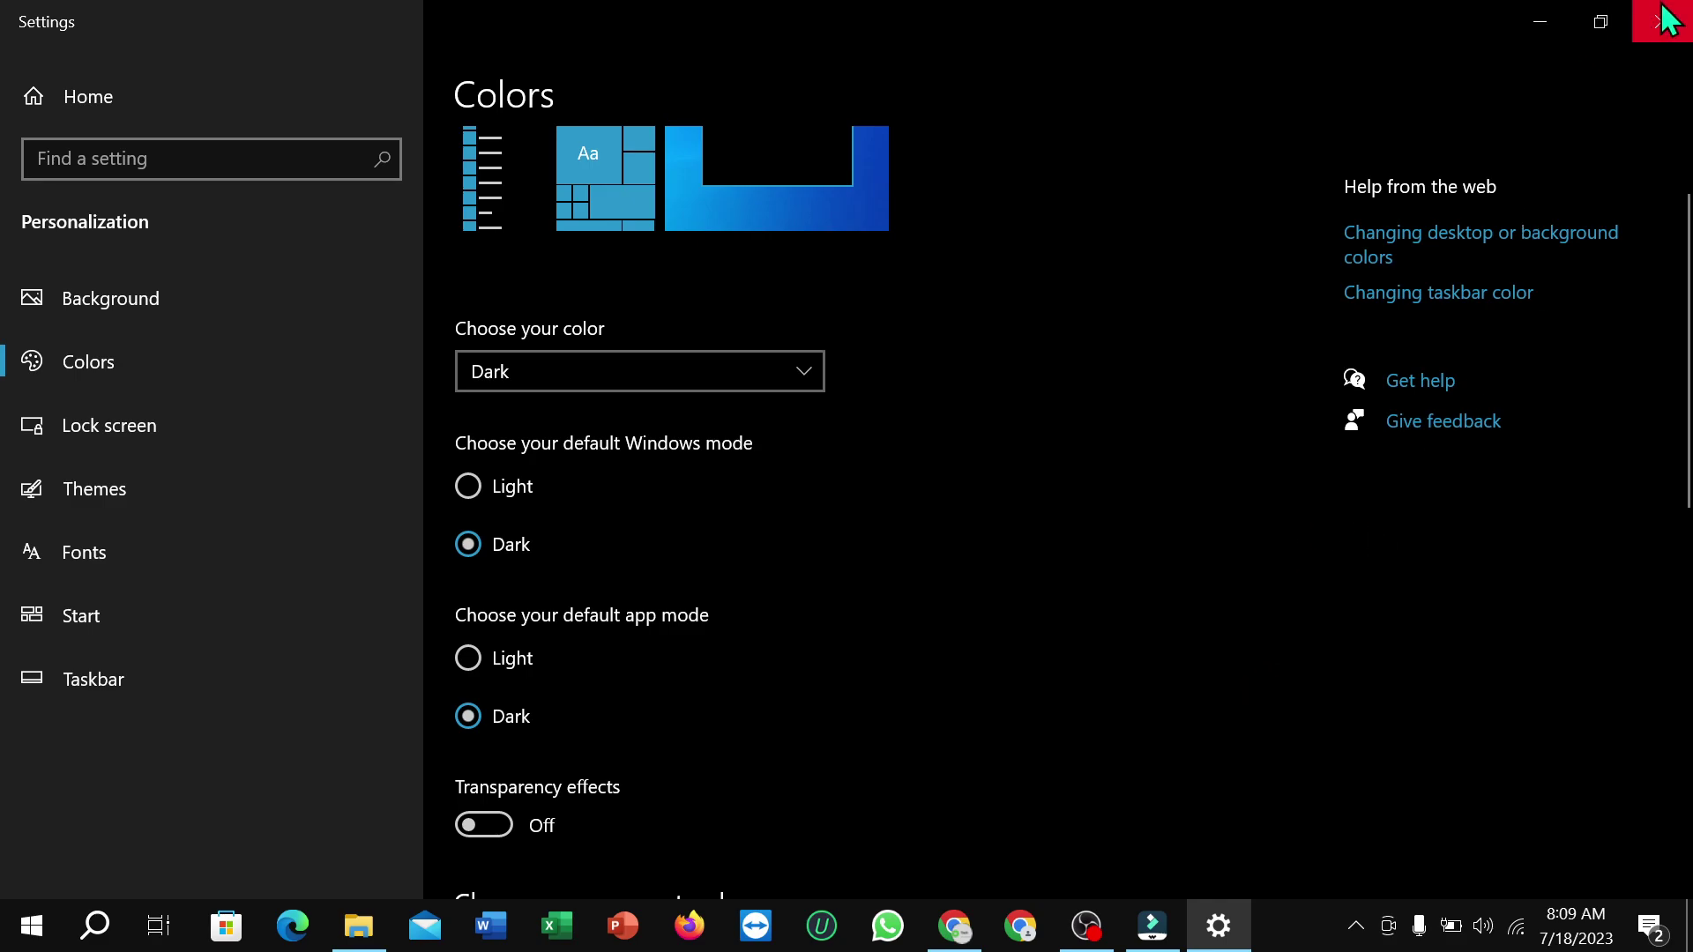
- Minimize Settings and relaunch Chrome maximized, showing the dark new tab page
click(1539, 25)
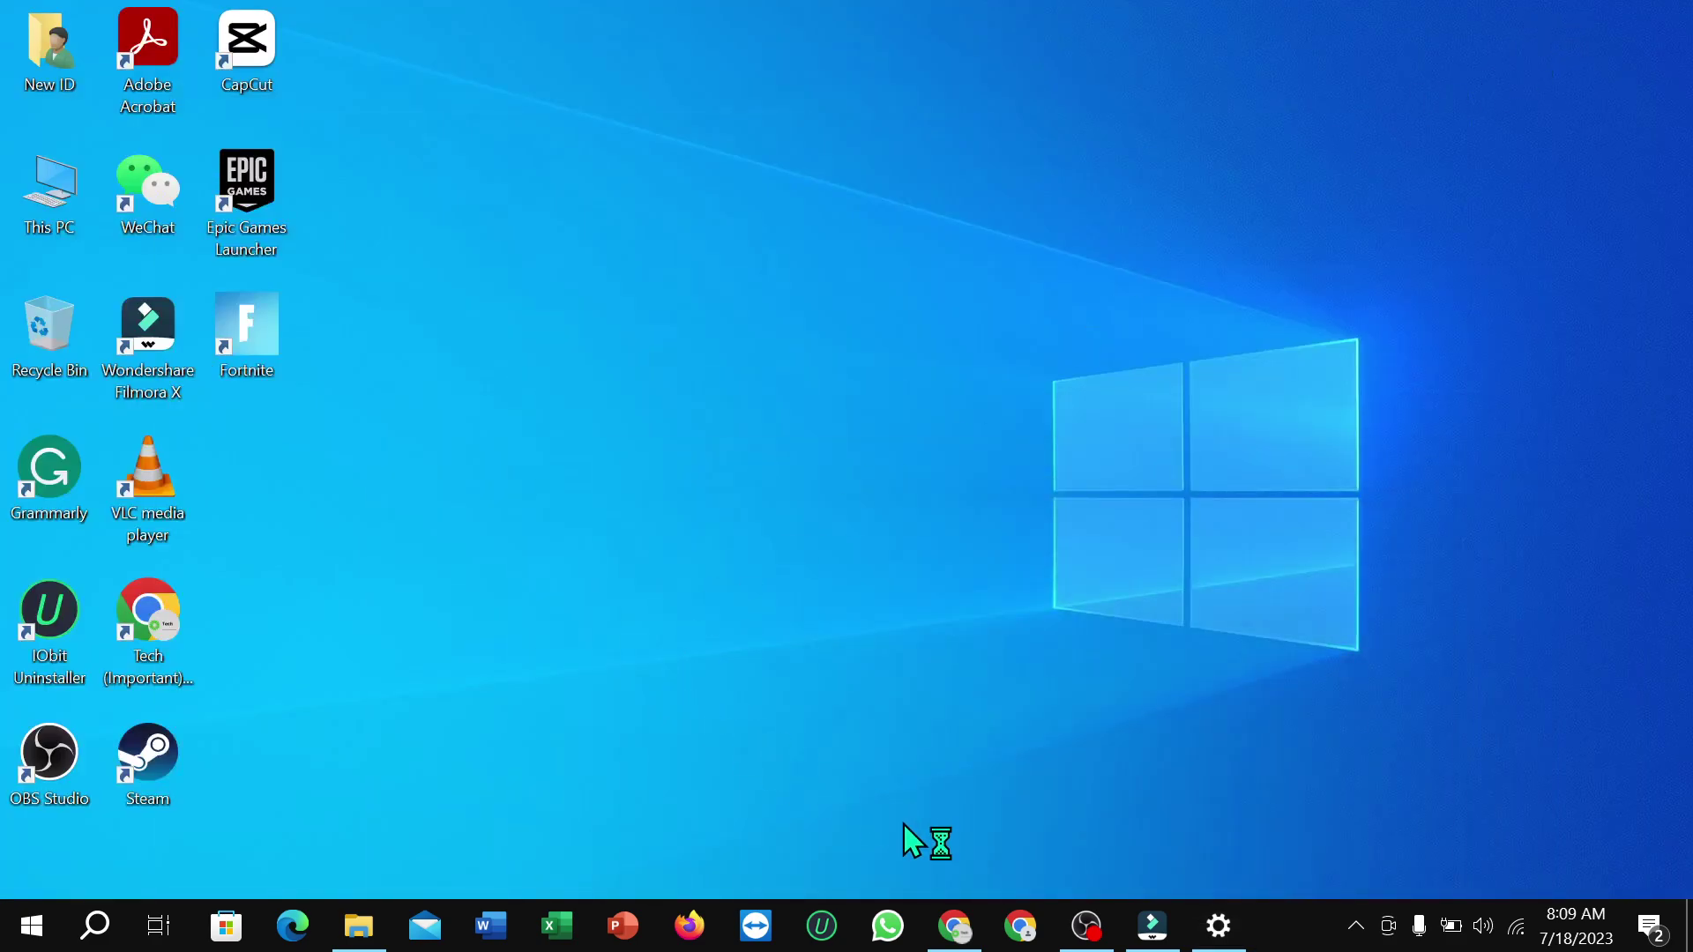
click(1020, 926)
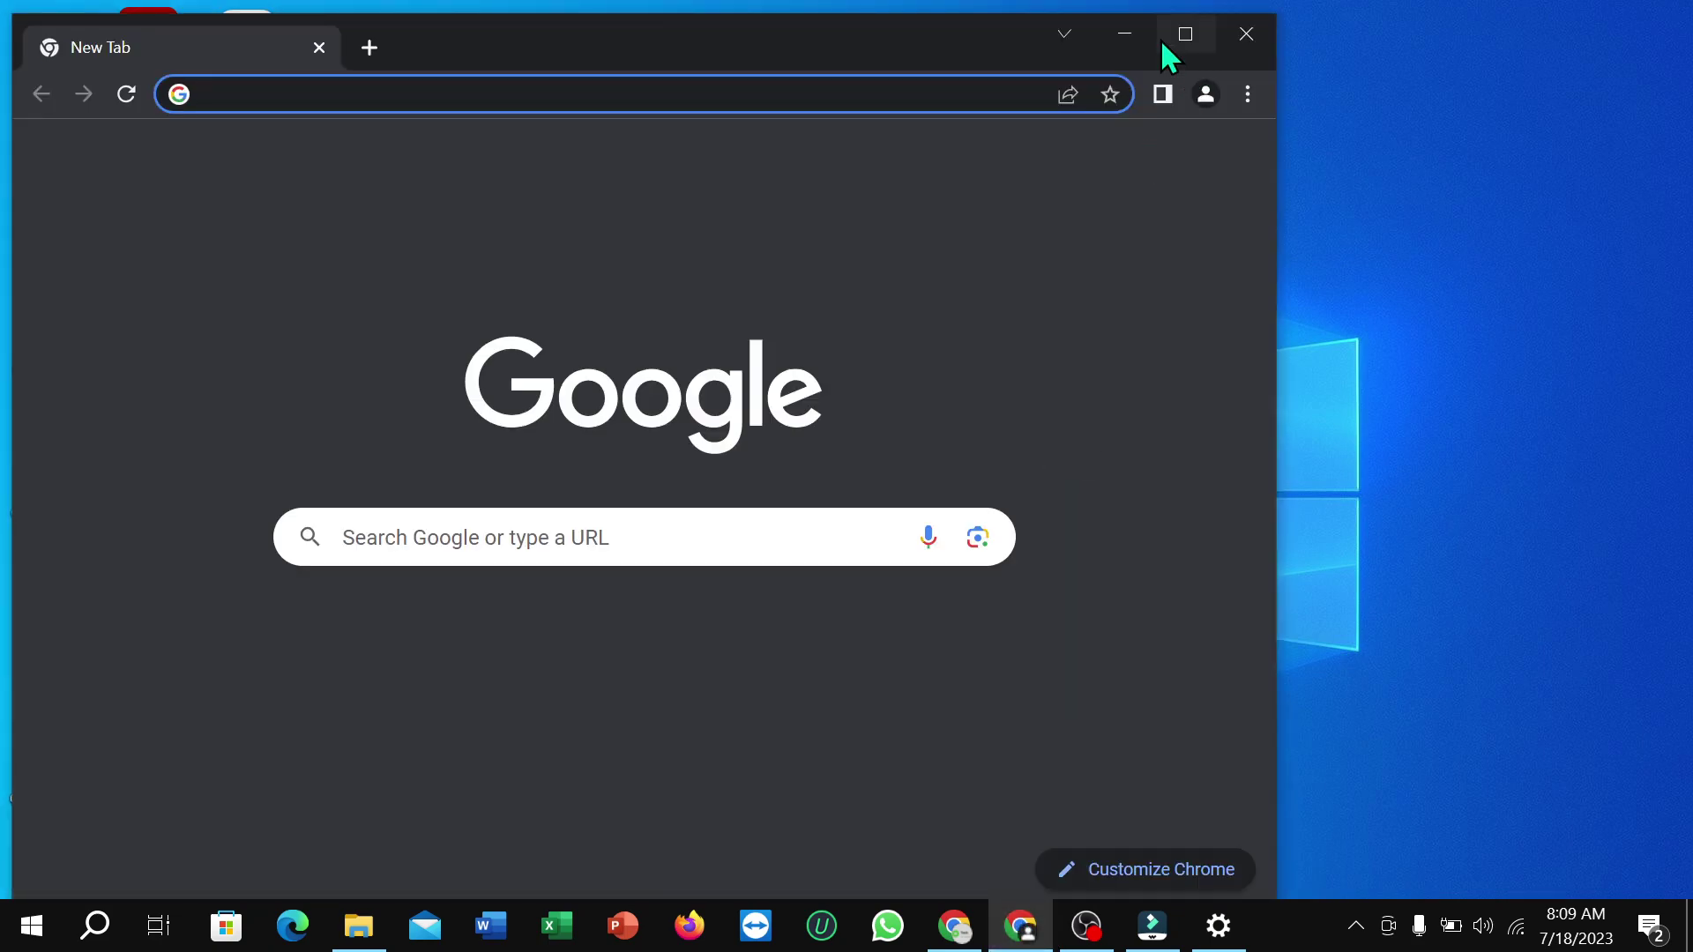
click(1182, 34)
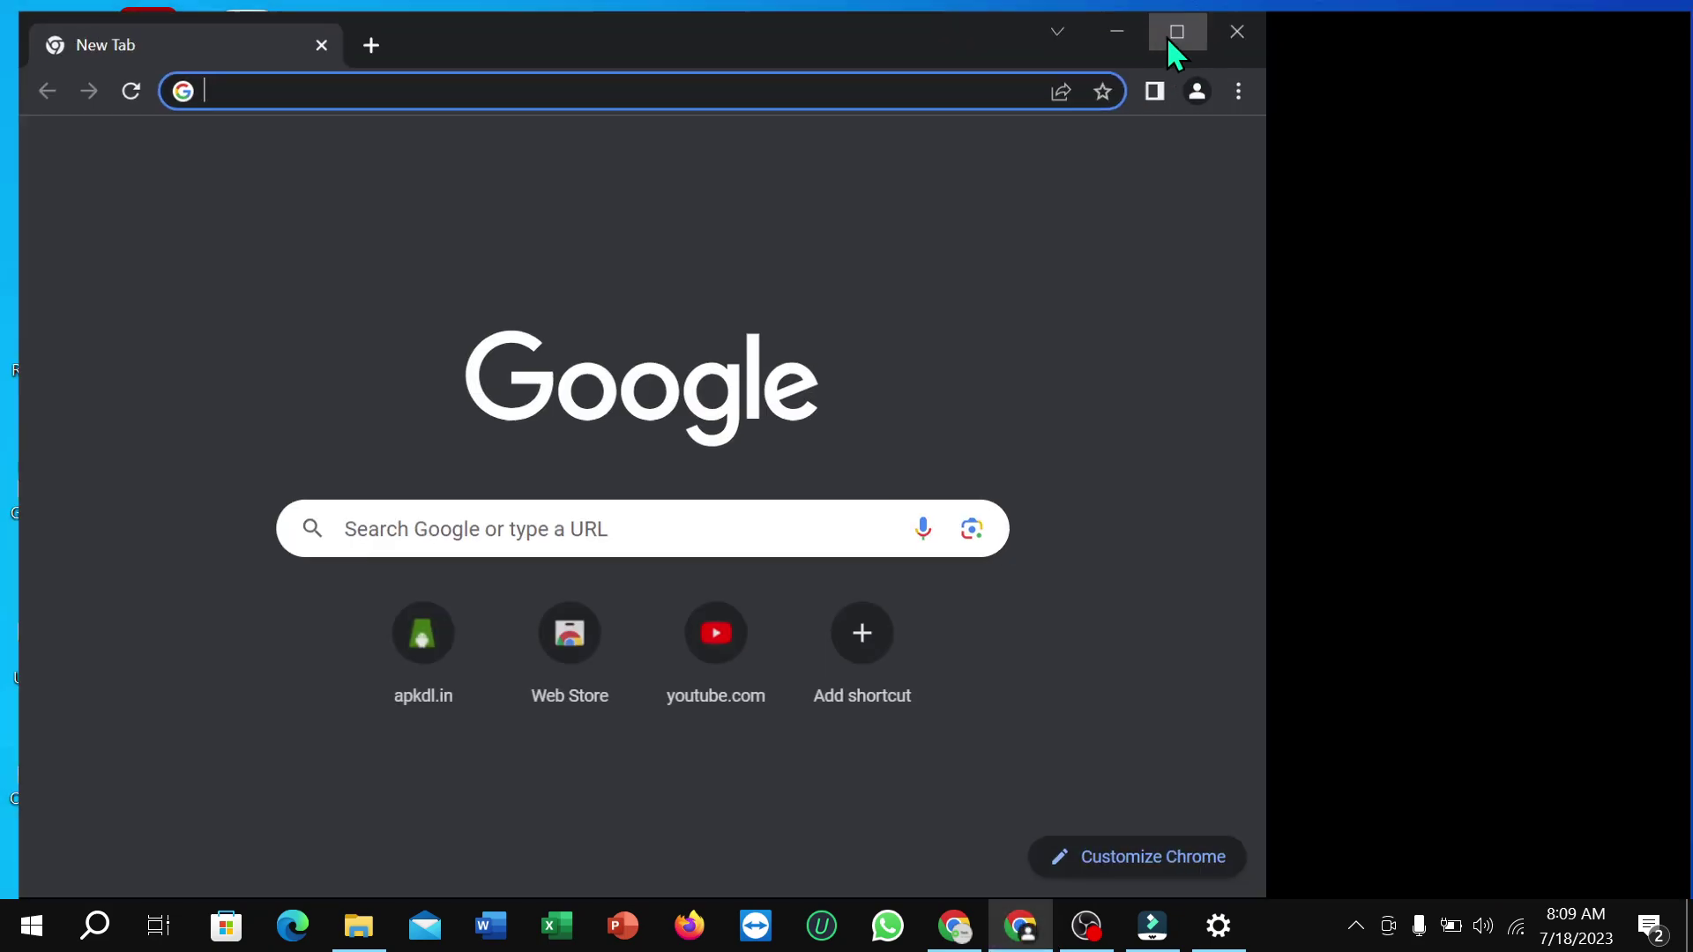